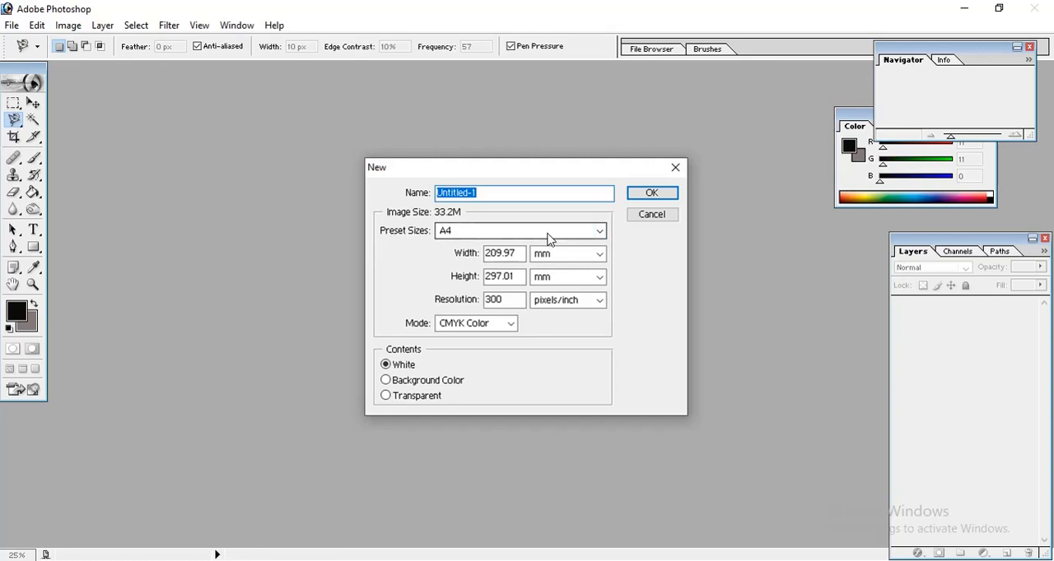
Create a white A4 document, 210 x 297 mm, at 300 pixels/inch in CMYK Color mode.
{"action": "left_click", "coordinate": [605, 231]}
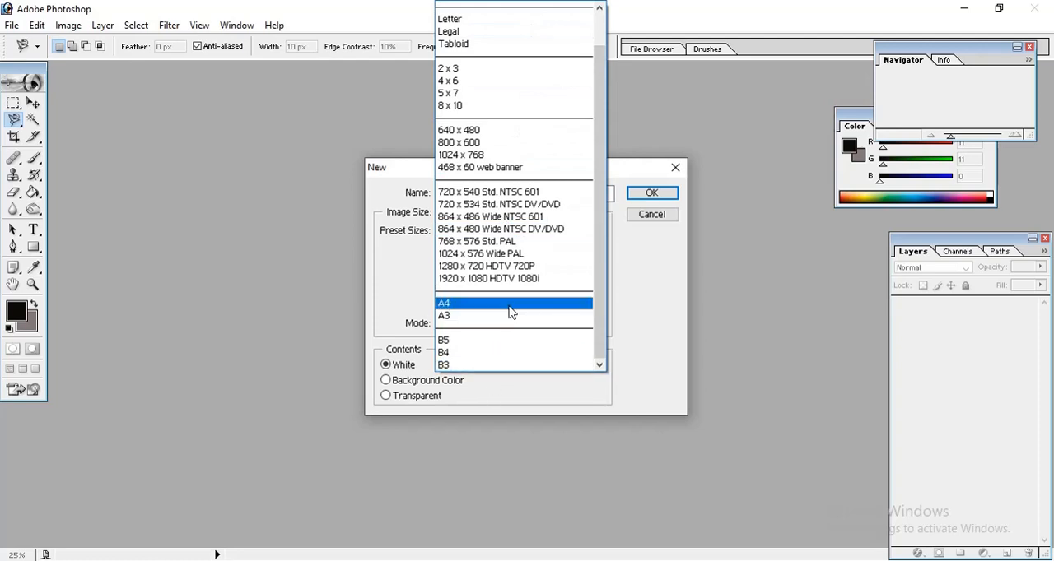
{"action": "left_click", "coordinate": [461, 303]}
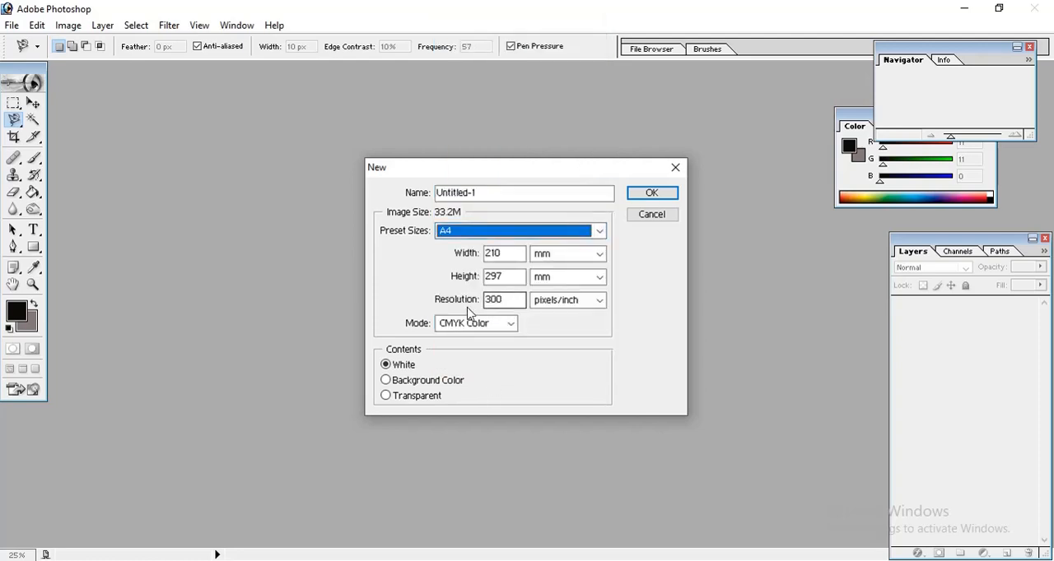
{"action": "left_click", "coordinate": [512, 326]}
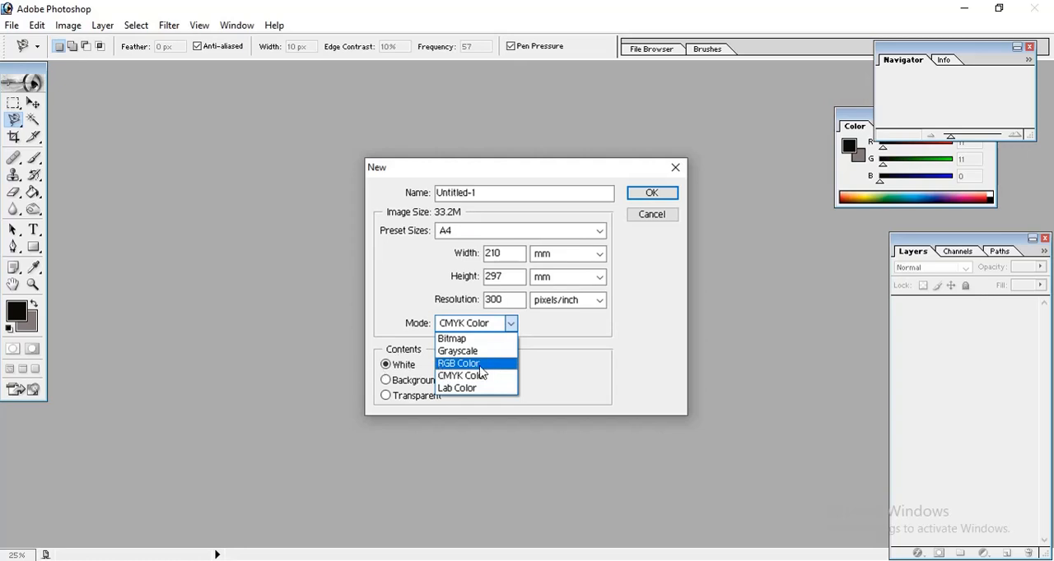
{"action": "left_click", "coordinate": [541, 381]}
{"action": "left_click", "coordinate": [674, 199]}
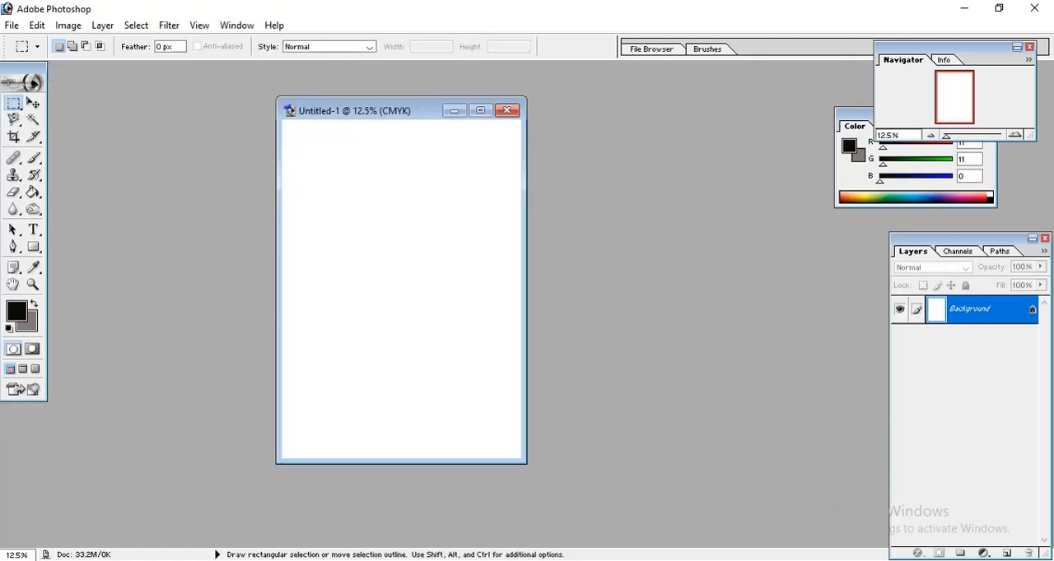
Open the depositphotos_20508125 fashion-girls line drawing, showing three walking figures, from the download folder.
{"action": "left_click", "coordinate": [11, 25]}
{"action": "left_click", "coordinate": [36, 62]}
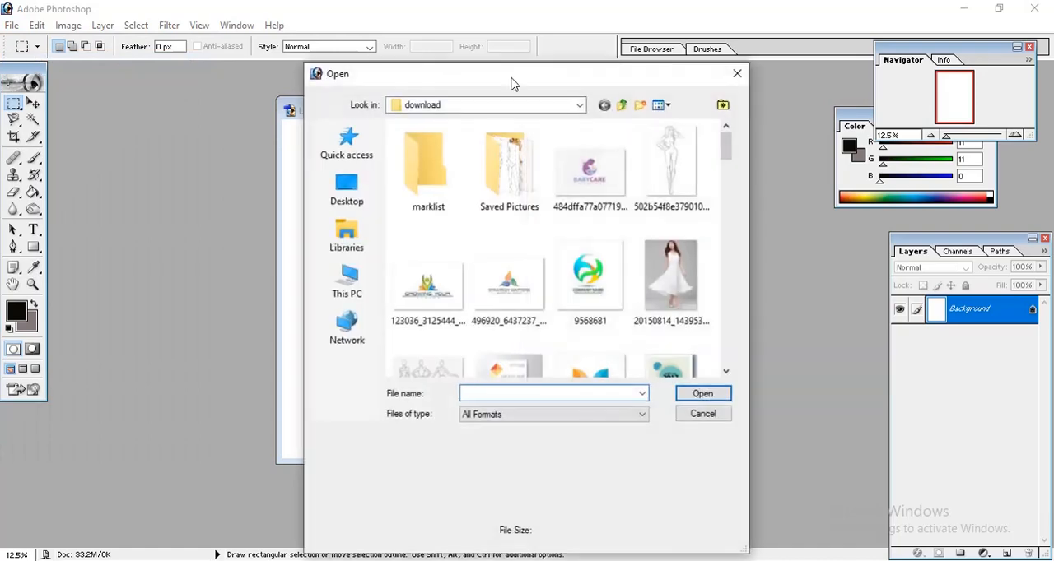
{"action": "scroll", "coordinate": [641, 185], "scroll_direction": "down", "scroll_amount": 3}
{"action": "scroll", "coordinate": [613, 212], "scroll_direction": "up", "scroll_amount": 2}
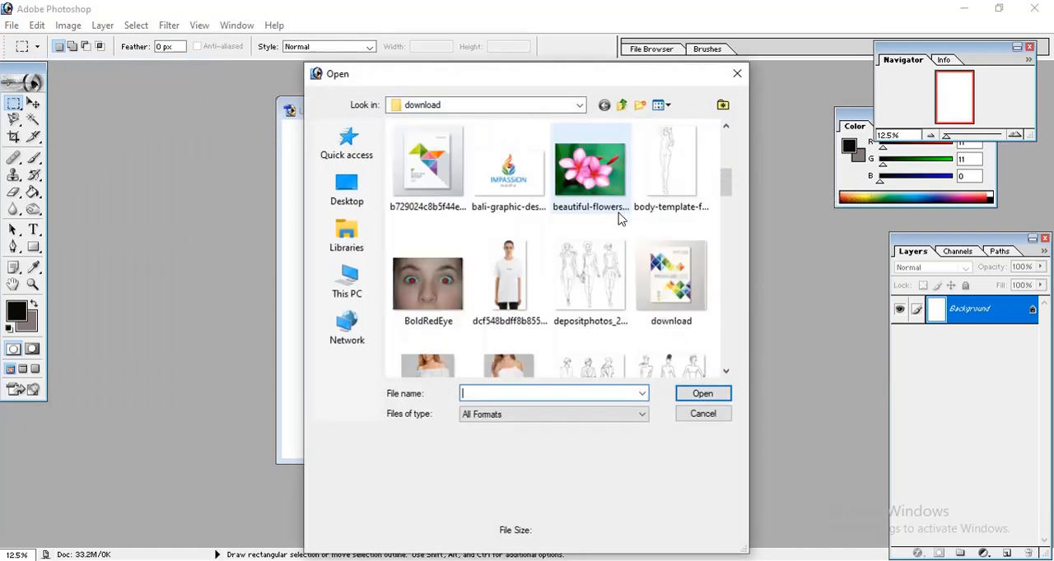
{"action": "left_click", "coordinate": [620, 294]}
{"action": "left_click", "coordinate": [713, 396]}
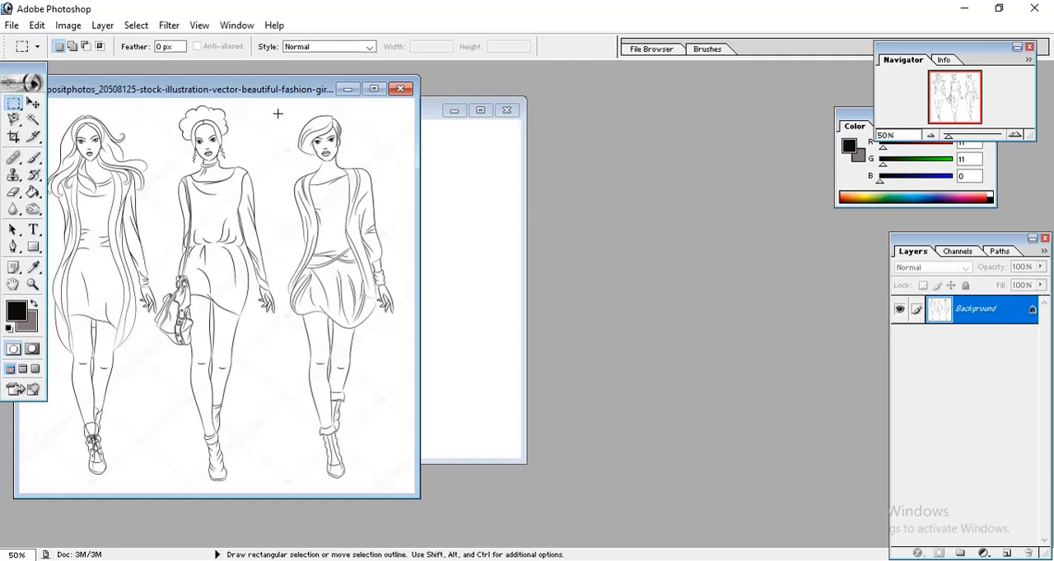
Copy the short-haired figure from the fashion sketch into the blank A4 document and close the source image.
{"action": "left_click_drag", "start_coordinate": [277, 109], "coordinate": [404, 487]}
{"action": "left_click", "coordinate": [33, 103]}
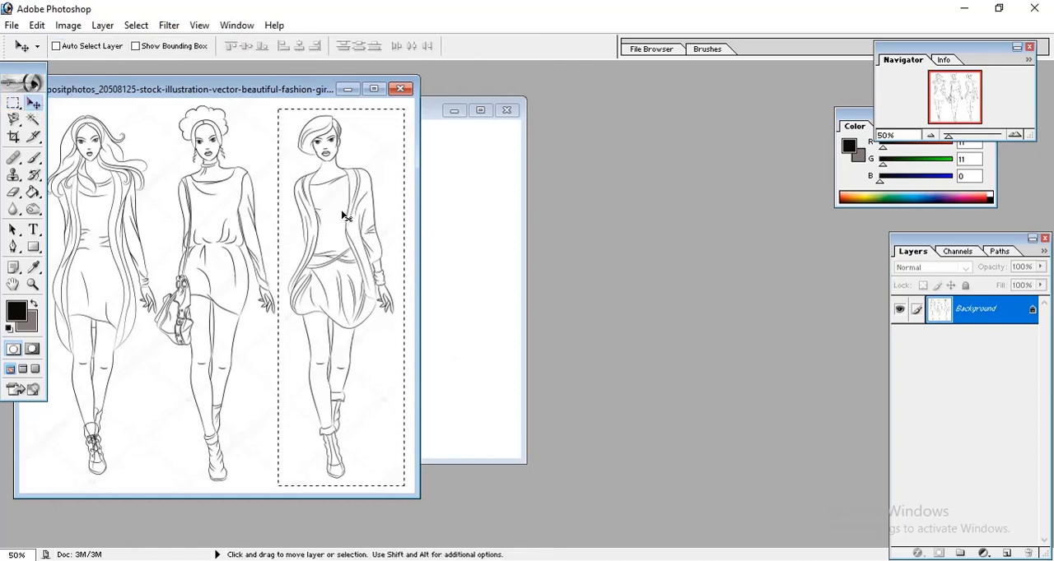
{"action": "left_click_drag", "start_coordinate": [341, 216], "coordinate": [466, 247]}
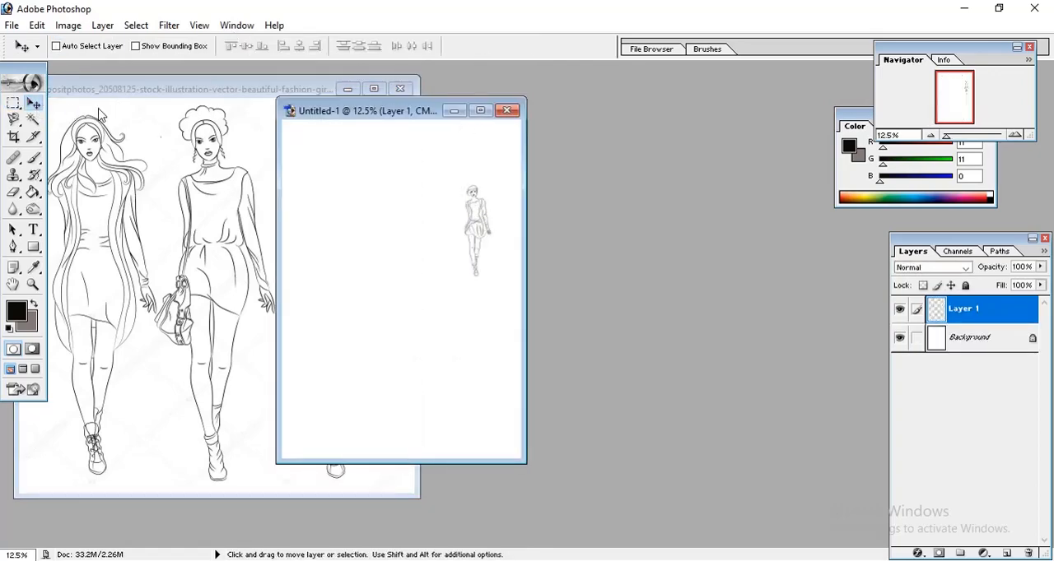
{"action": "left_click", "coordinate": [158, 135]}
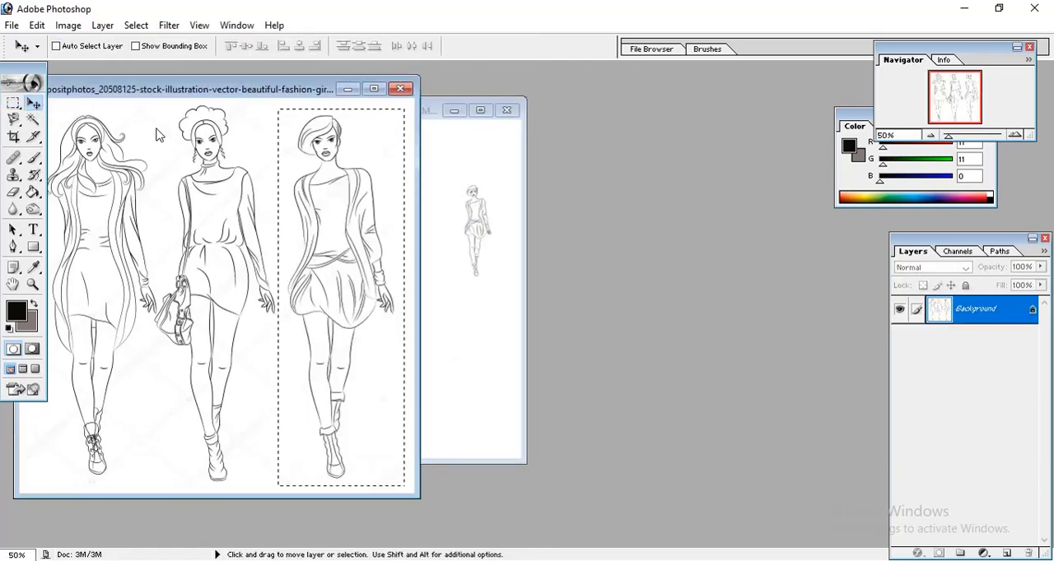
{"action": "left_click", "coordinate": [399, 88]}
Reposition the copied figure on the page and enlarge it with Free Transform to fill the page height.
{"action": "left_click_drag", "start_coordinate": [476, 224], "coordinate": [372, 180]}
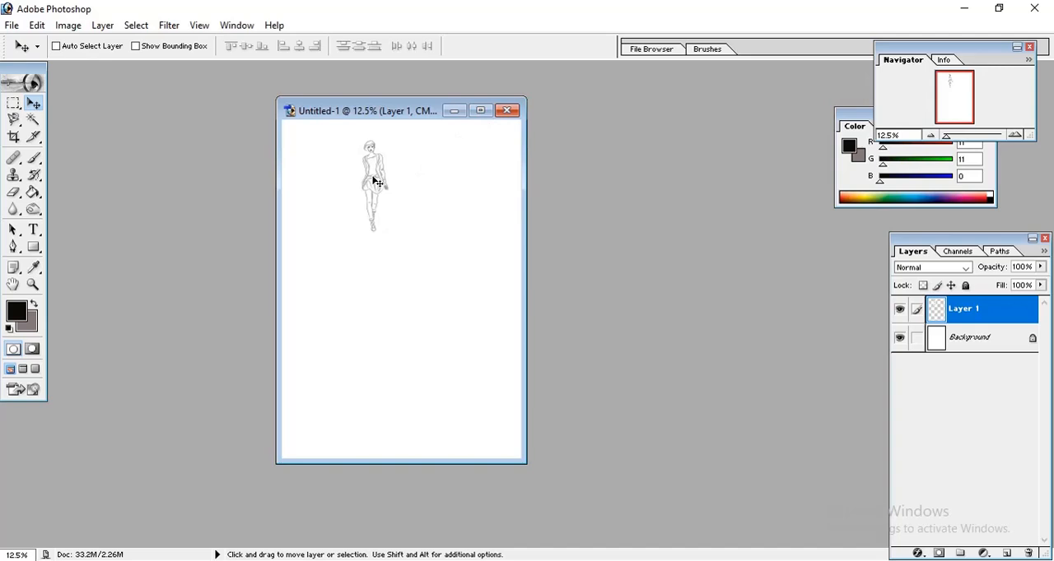
{"action": "key", "text": "ctrl+t"}
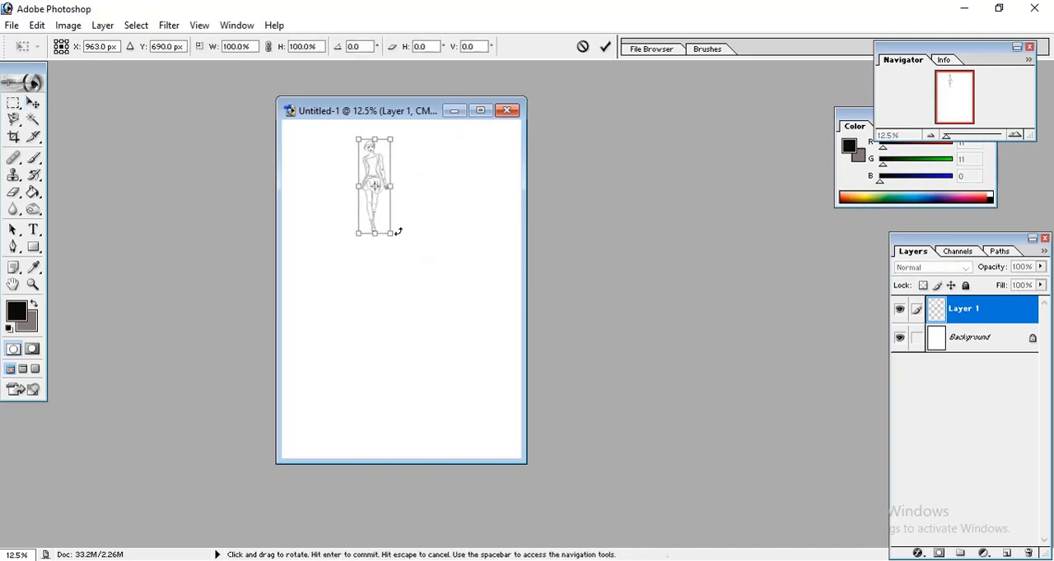
{"action": "left_click_drag", "start_coordinate": [392, 234], "coordinate": [449, 315]}
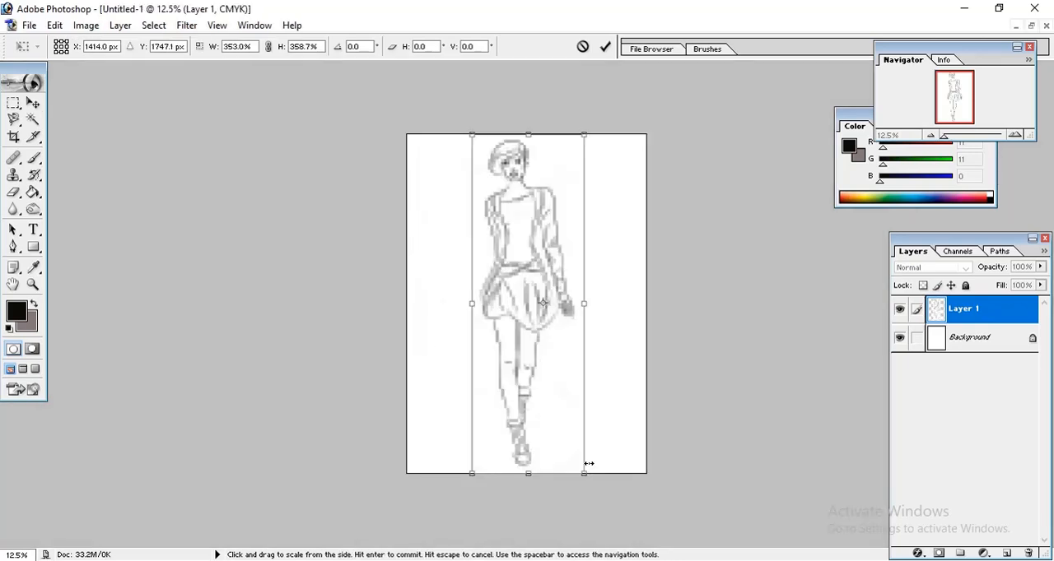
{"action": "key", "text": "Return"}
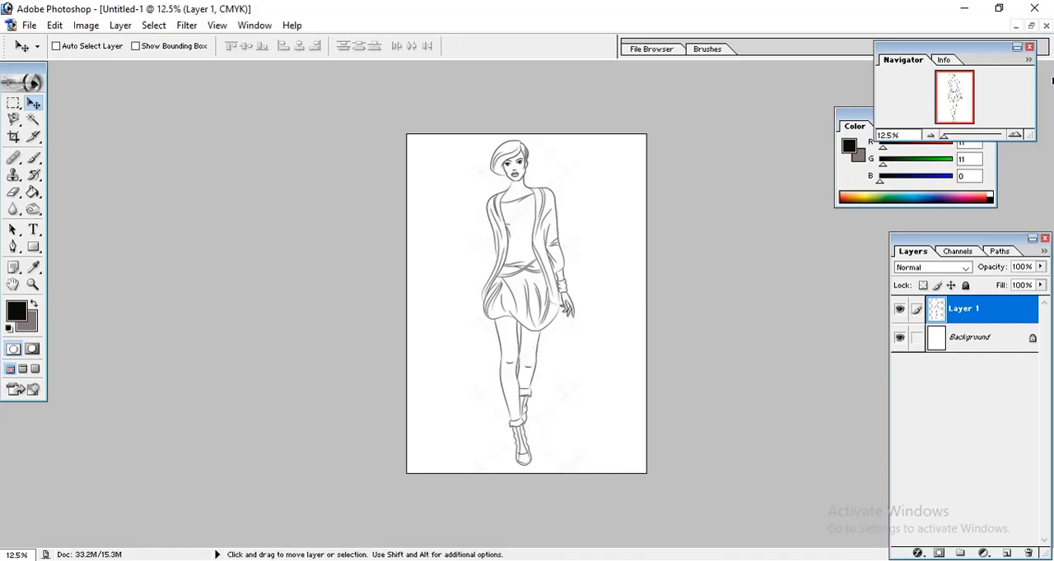
Add a new layer above the sketch layer and name it "hair".
{"action": "left_click", "coordinate": [1015, 135]}
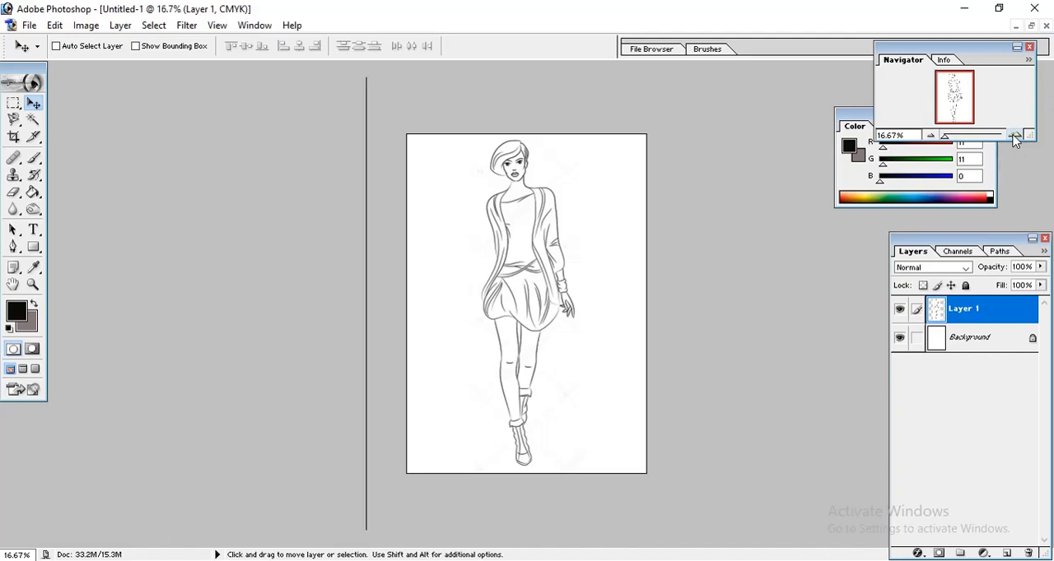
{"action": "left_click", "coordinate": [1015, 136]}
{"action": "scroll", "coordinate": [748, 181], "scroll_direction": "up", "scroll_amount": 3}
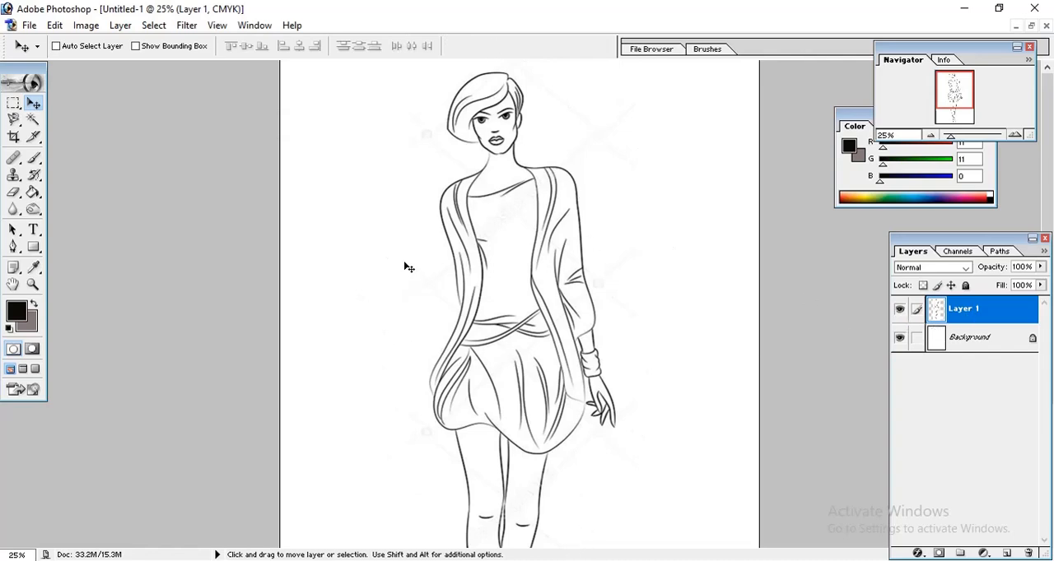
{"action": "left_click", "coordinate": [1007, 554]}
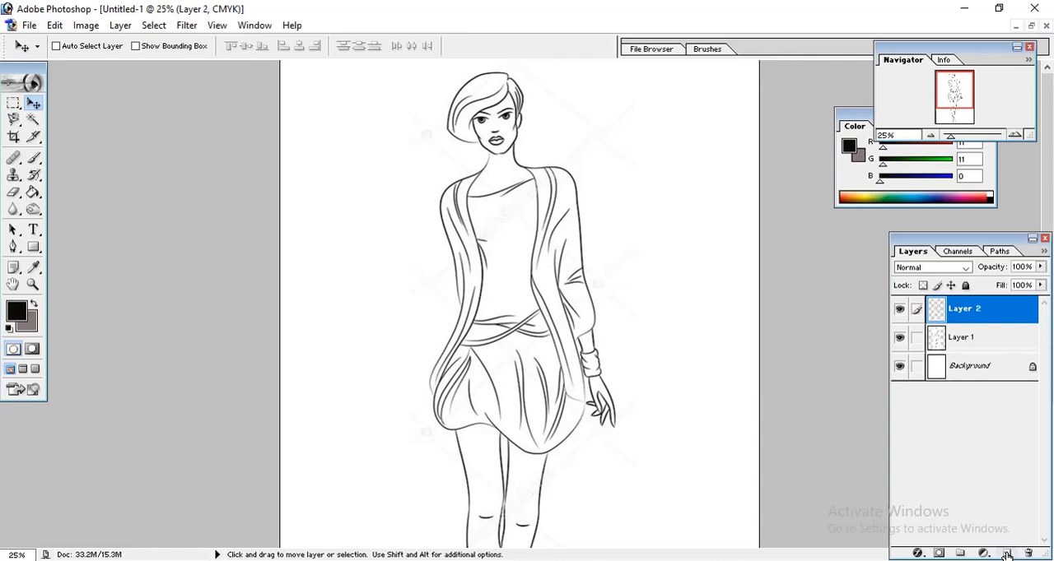
{"action": "double_click", "coordinate": [969, 316]}
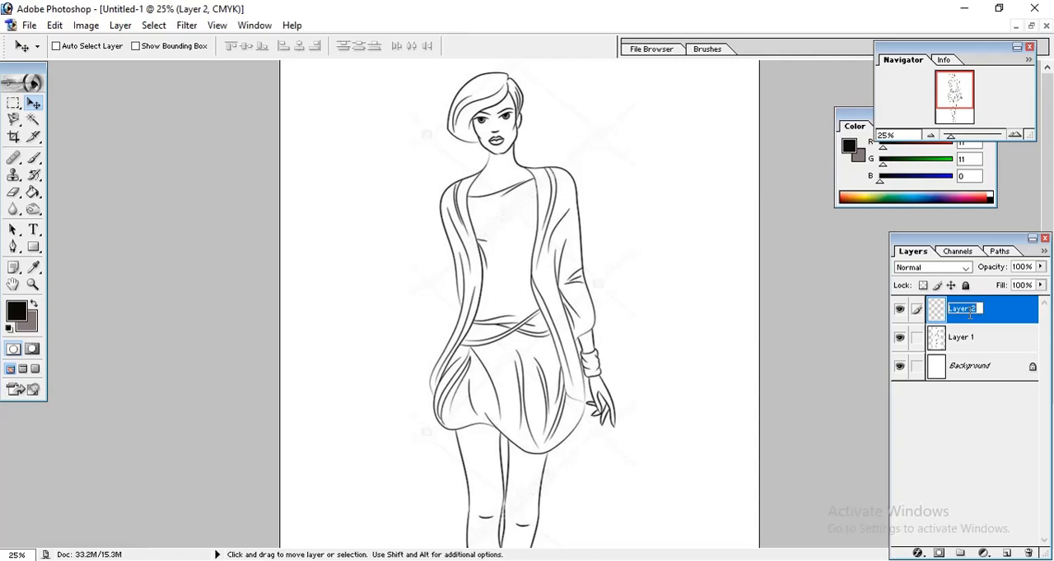
{"action": "type", "text": "hair"}
{"action": "key", "text": "Return"}
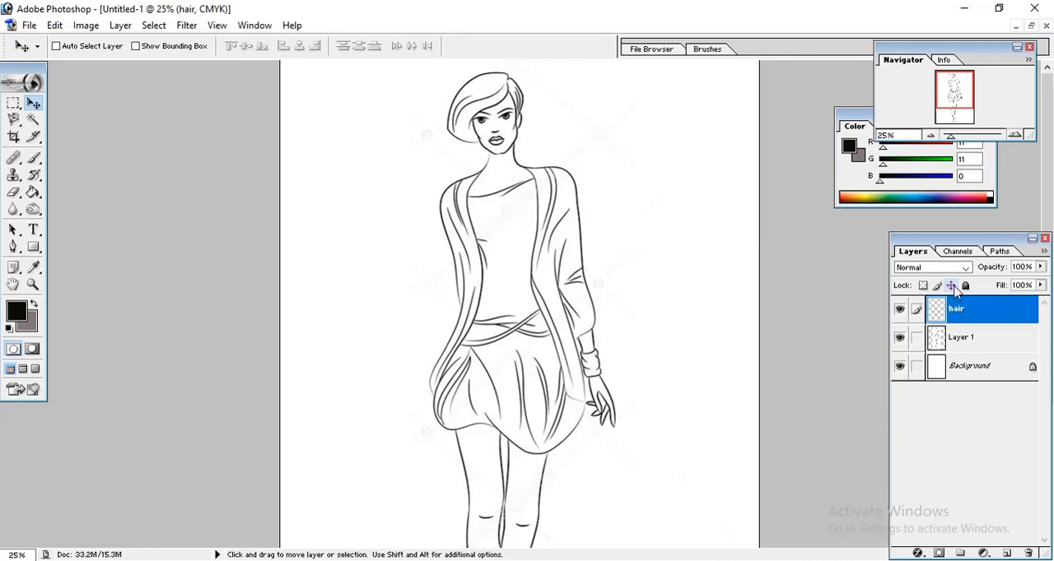
Select the figure's hair by tracing its full outline with the Magnetic Lasso tool.
{"action": "key", "text": "ctrl+plus"}
{"action": "left_click", "coordinate": [13, 119]}
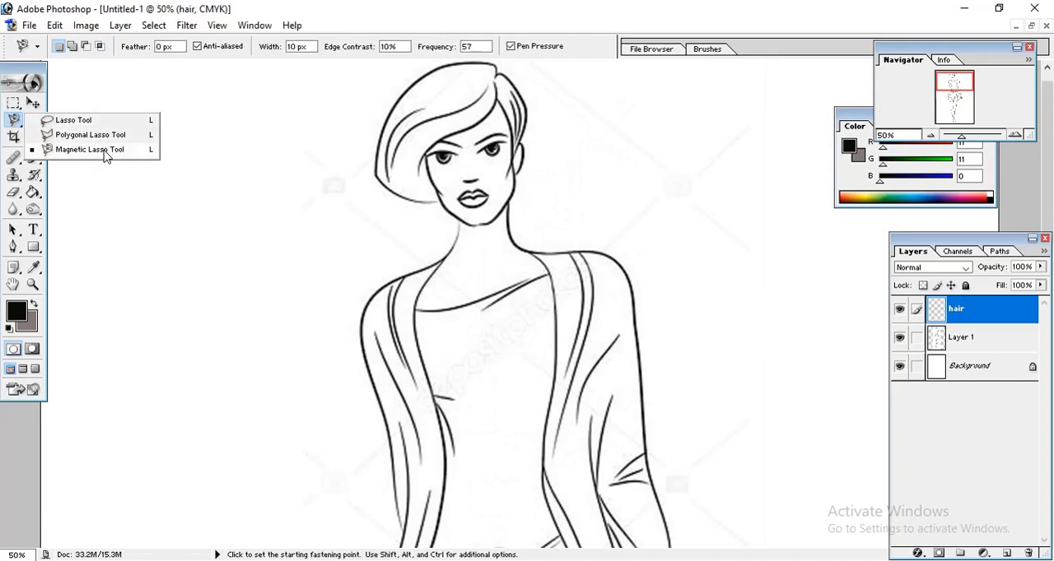
{"action": "left_click", "coordinate": [135, 153]}
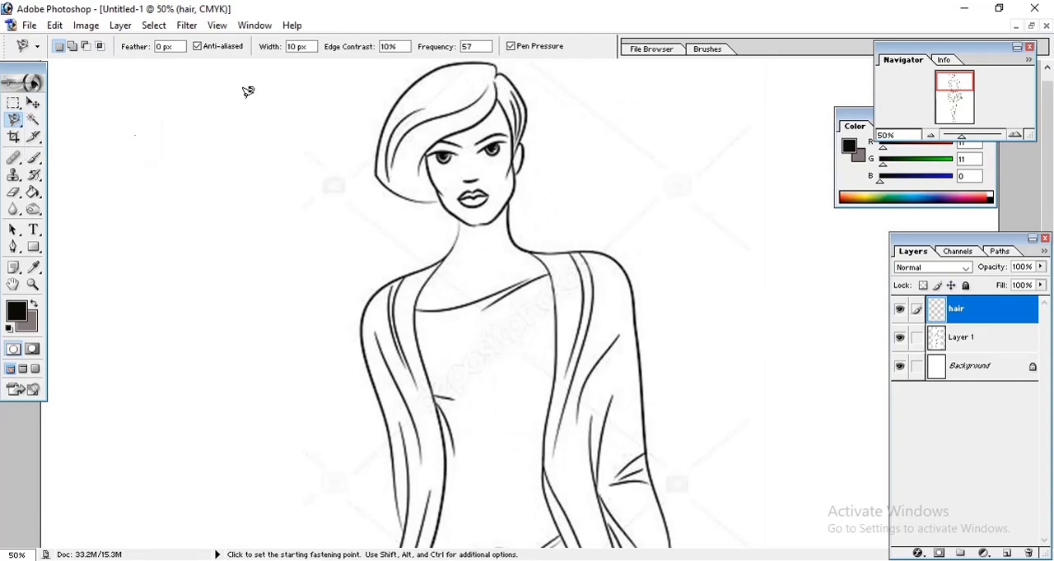
{"action": "left_click", "coordinate": [498, 70]}
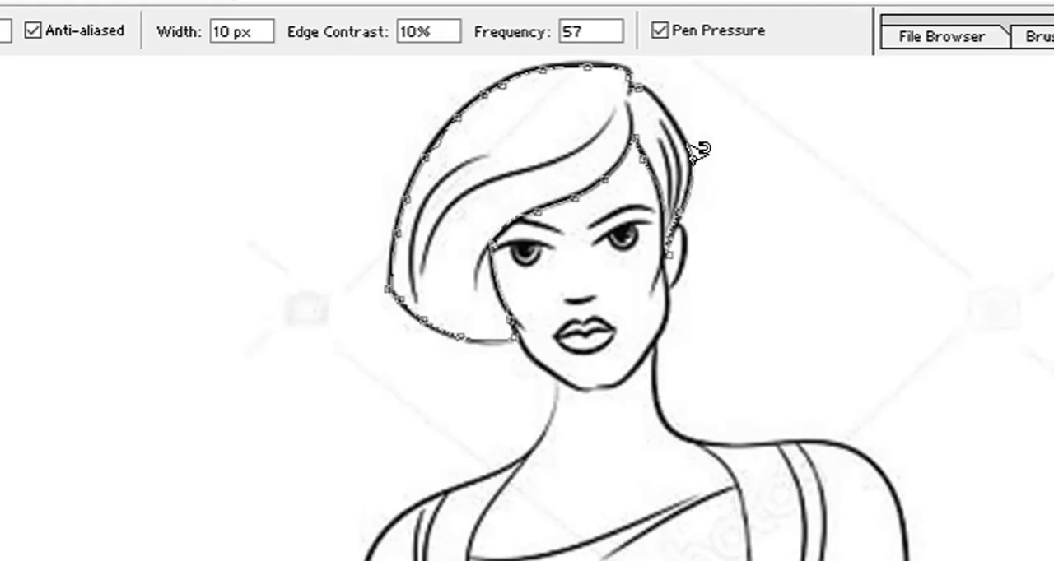
{"action": "left_click", "coordinate": [639, 69]}
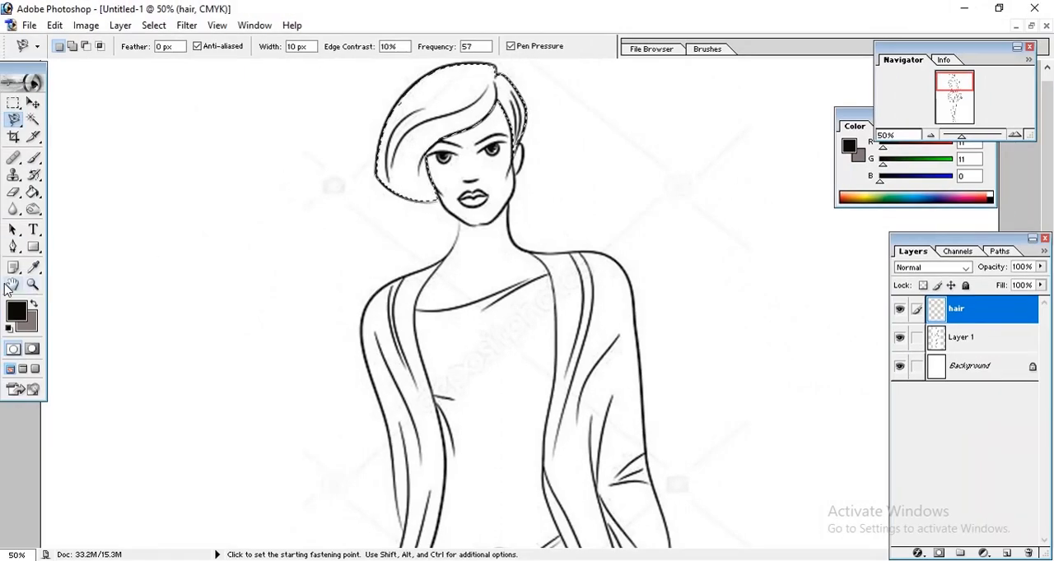
Set the foreground colour to near-black 030203 and fill the hair selection with it using the Paint Bucket.
{"action": "left_click", "coordinate": [16, 317]}
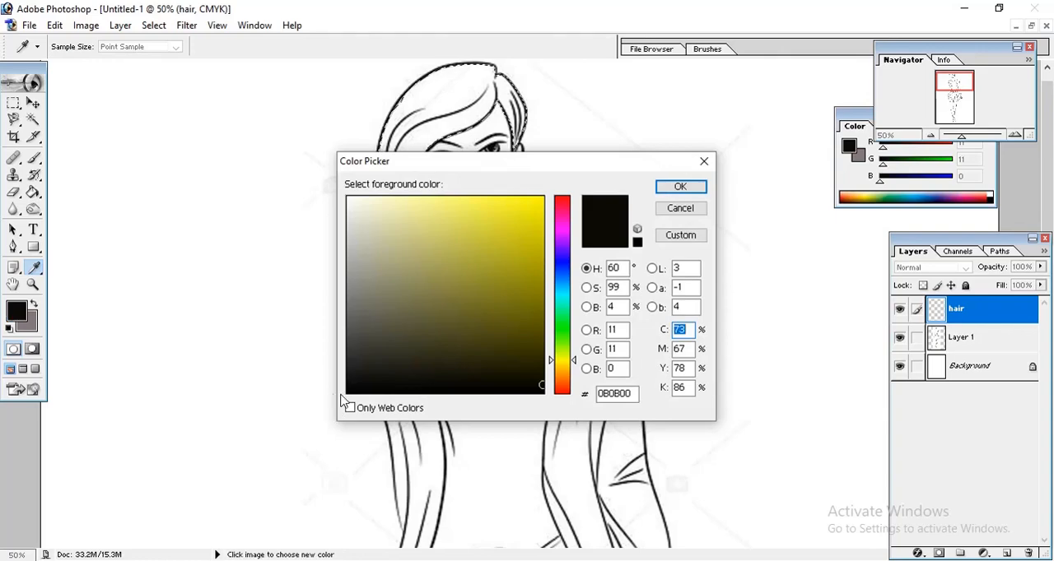
{"action": "left_click", "coordinate": [392, 386]}
{"action": "left_click", "coordinate": [562, 199]}
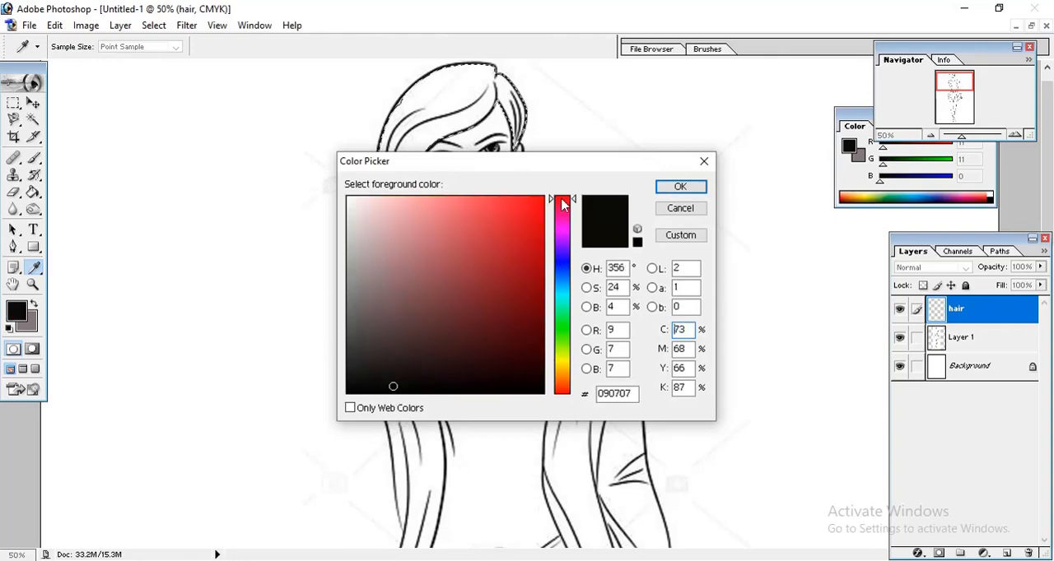
{"action": "left_click", "coordinate": [564, 219]}
{"action": "left_click", "coordinate": [563, 239]}
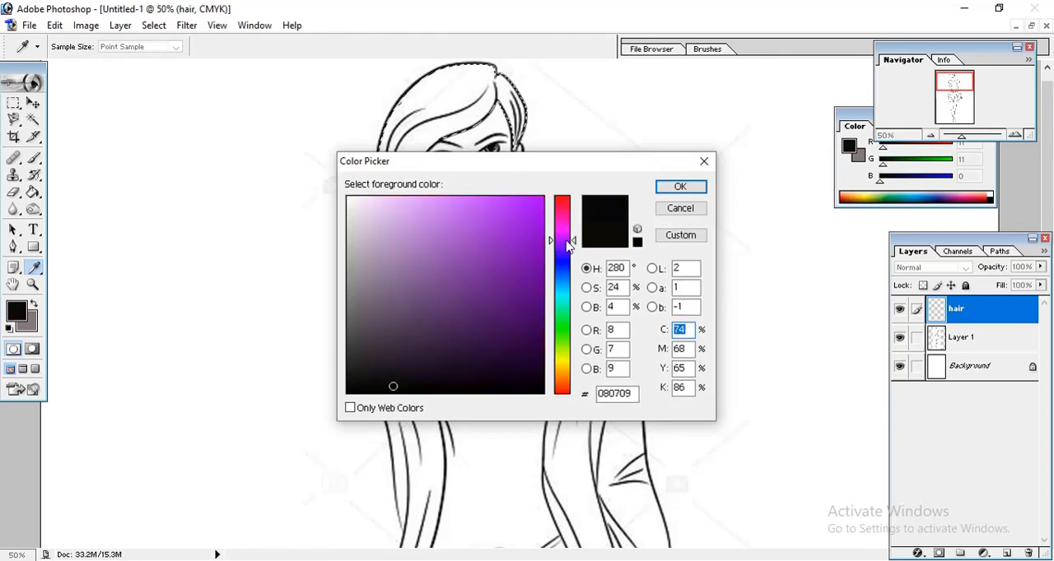
{"action": "left_click", "coordinate": [417, 390]}
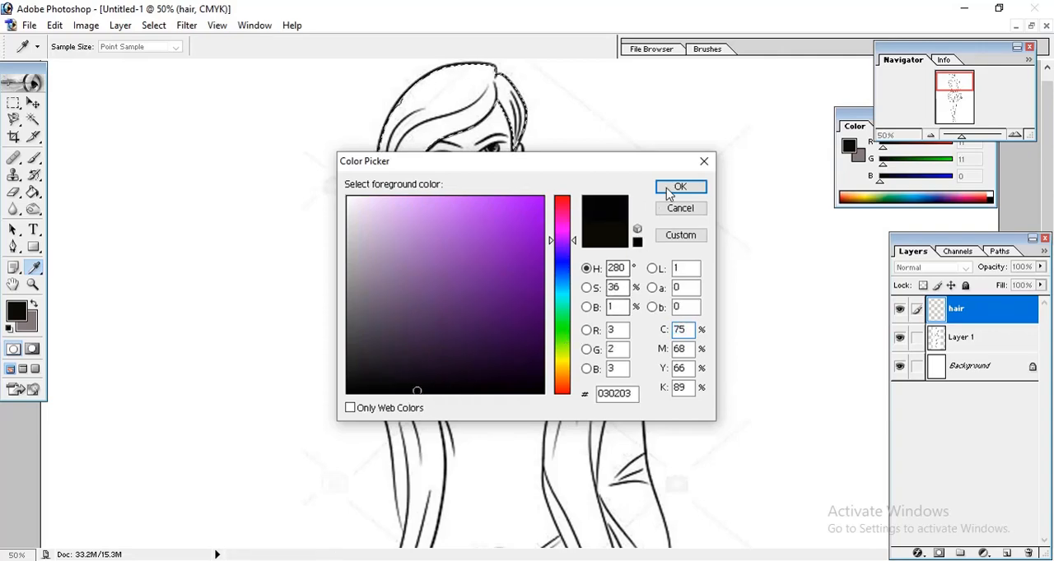
{"action": "left_click", "coordinate": [679, 187]}
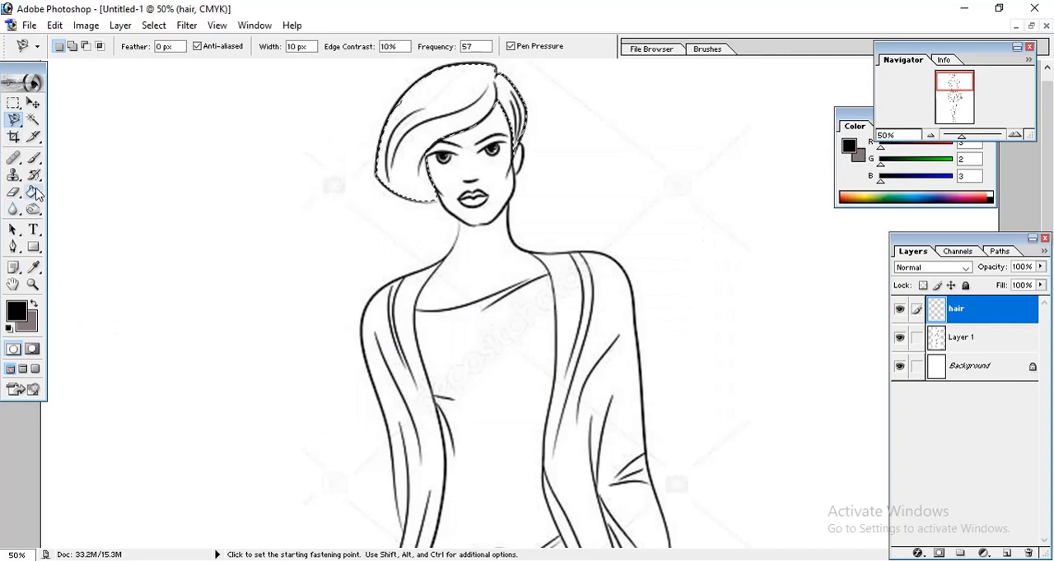
{"action": "left_click", "coordinate": [33, 192]}
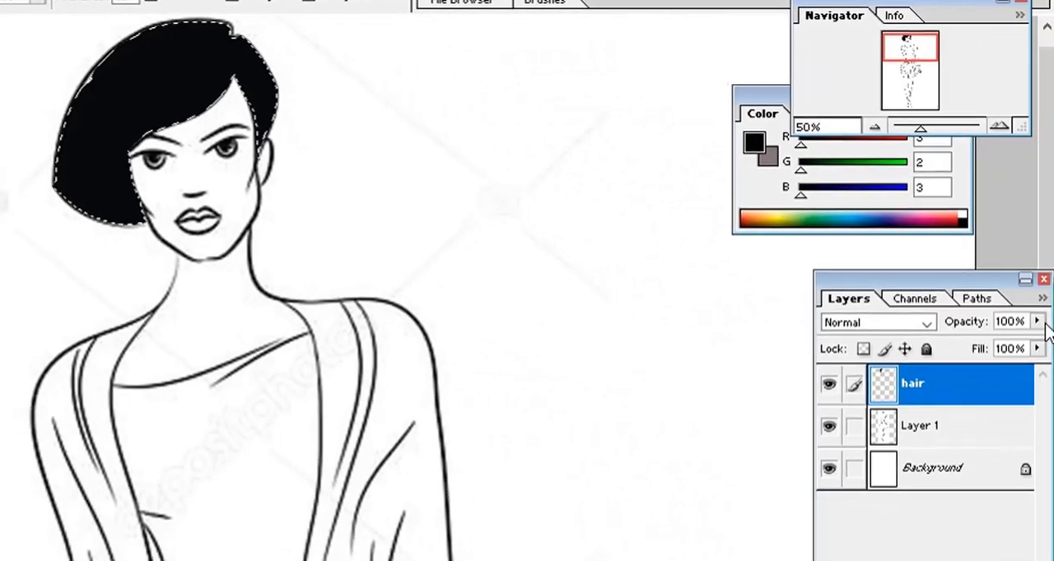
Set the hair layer's opacity to 91% and its blending mode to Multiply.
{"action": "left_click", "coordinate": [1029, 321]}
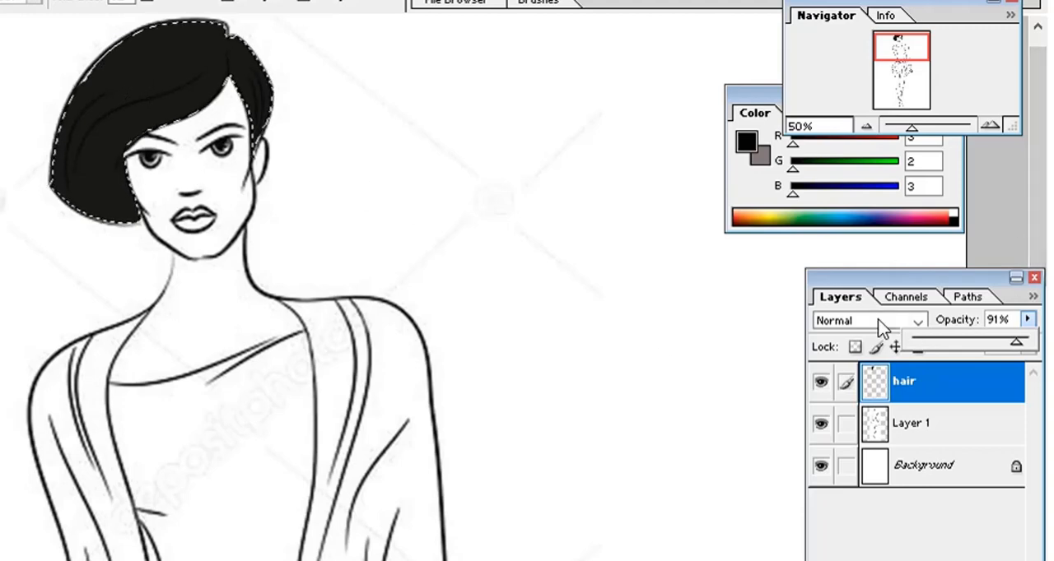
{"action": "left_click", "coordinate": [918, 322]}
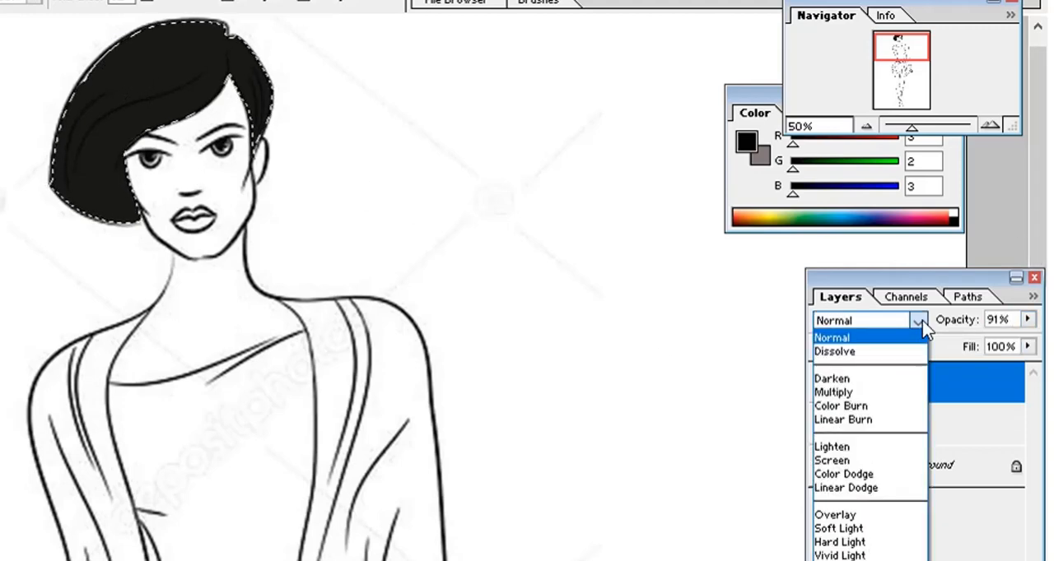
{"action": "left_click", "coordinate": [856, 393]}
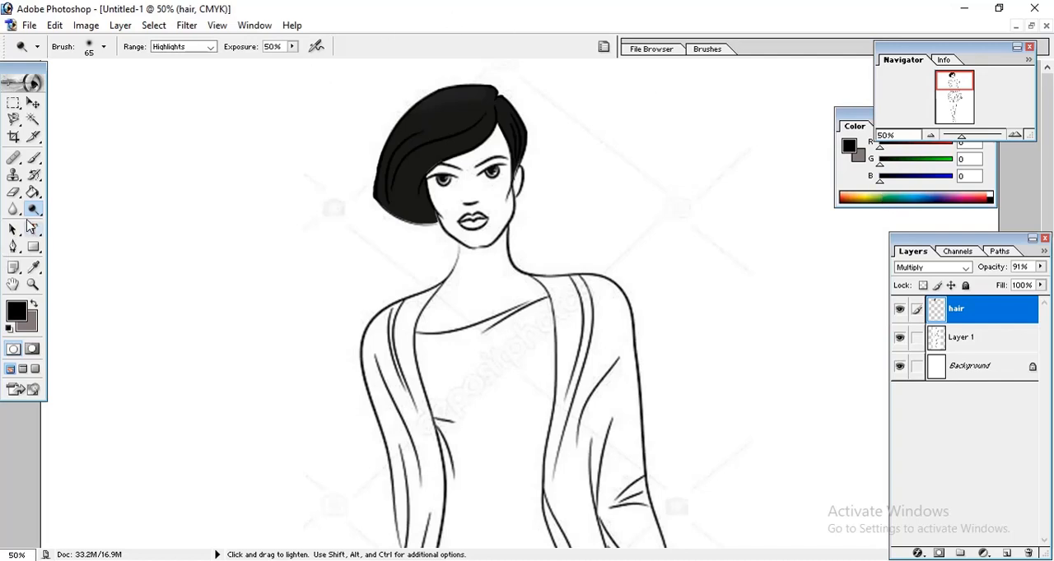
Lighten the figure's hair with the Dodge tool to add soft highlights across the crown and fringe.
{"action": "left_click", "coordinate": [32, 210]}
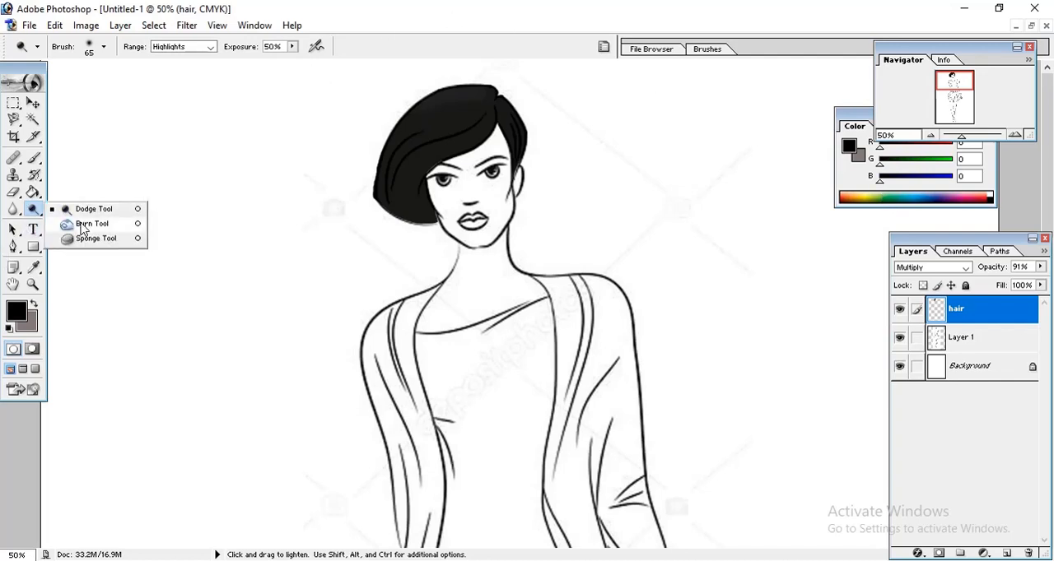
{"action": "left_click", "coordinate": [100, 211]}
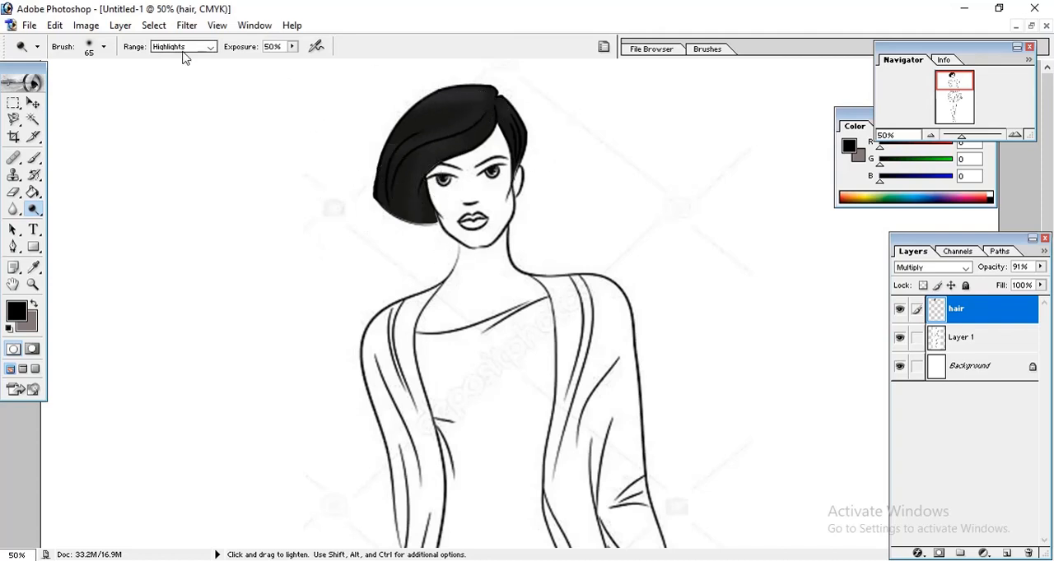
{"action": "left_click", "coordinate": [1019, 136]}
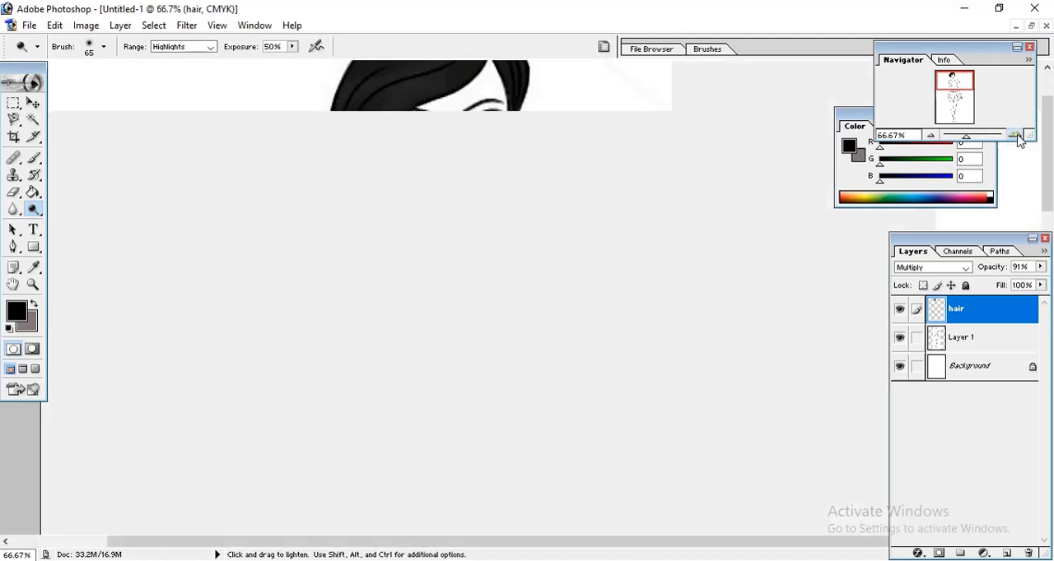
{"action": "left_click", "coordinate": [1019, 137]}
{"action": "left_click", "coordinate": [1019, 137]}
{"action": "left_click_drag", "start_coordinate": [712, 93], "coordinate": [405, 113]}
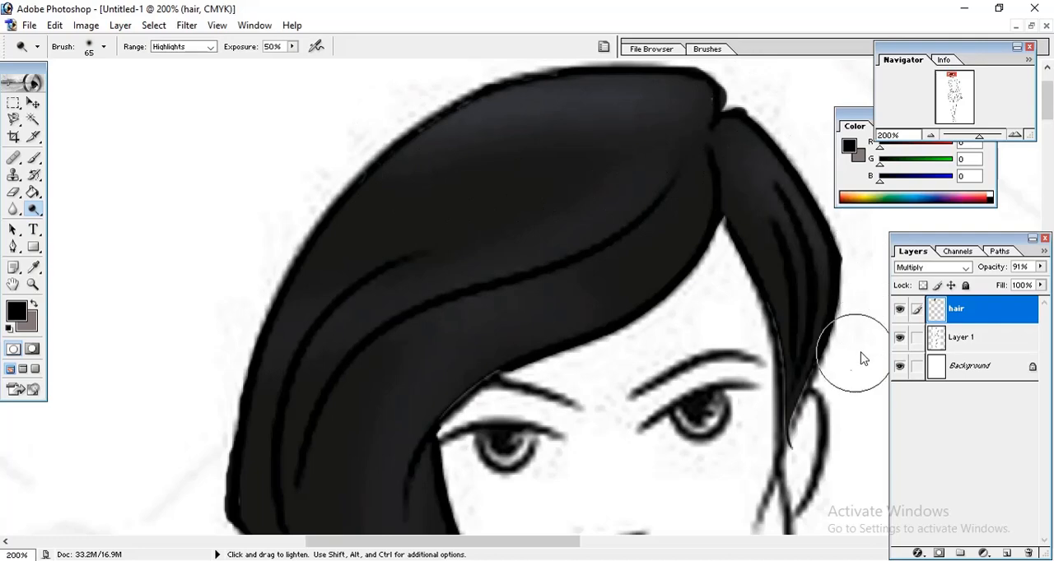
Lighten the hair section above the ear and strengthen the highlight along the top of the crown with the Dodge tool.
{"action": "left_click_drag", "start_coordinate": [755, 142], "coordinate": [875, 306]}
{"action": "left_click_drag", "start_coordinate": [771, 153], "coordinate": [875, 339]}
{"action": "scroll", "coordinate": [875, 341], "scroll_direction": "down", "scroll_amount": 1}
{"action": "scroll", "coordinate": [670, 142], "scroll_direction": "up", "scroll_amount": 1}
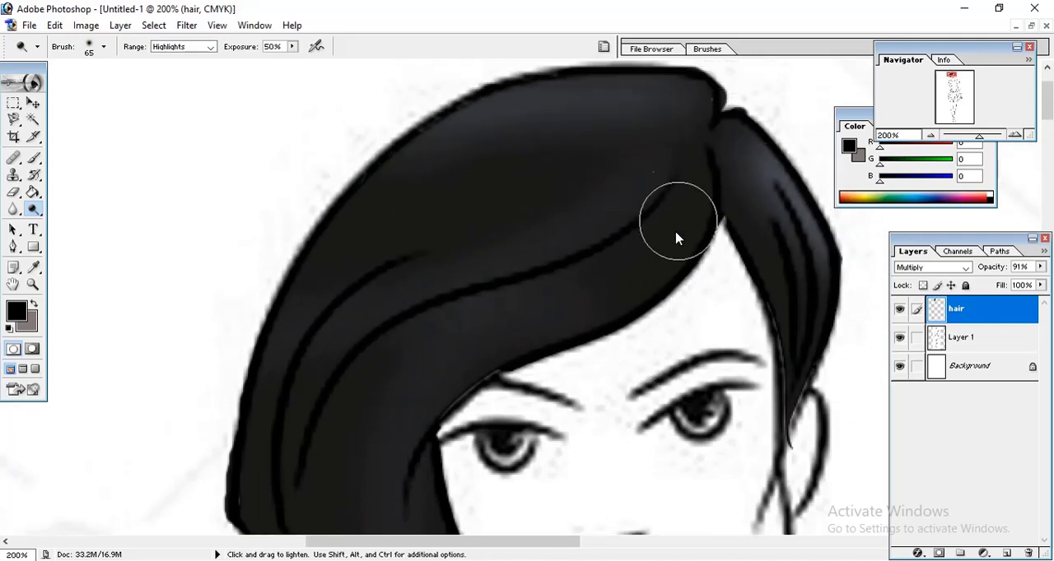
{"action": "mouse_move", "coordinate": [698, 77]}
{"action": "left_mouse_down"}
{"action": "mouse_move", "coordinate": [567, 71]}
{"action": "mouse_move", "coordinate": [475, 106]}
{"action": "left_mouse_up"}
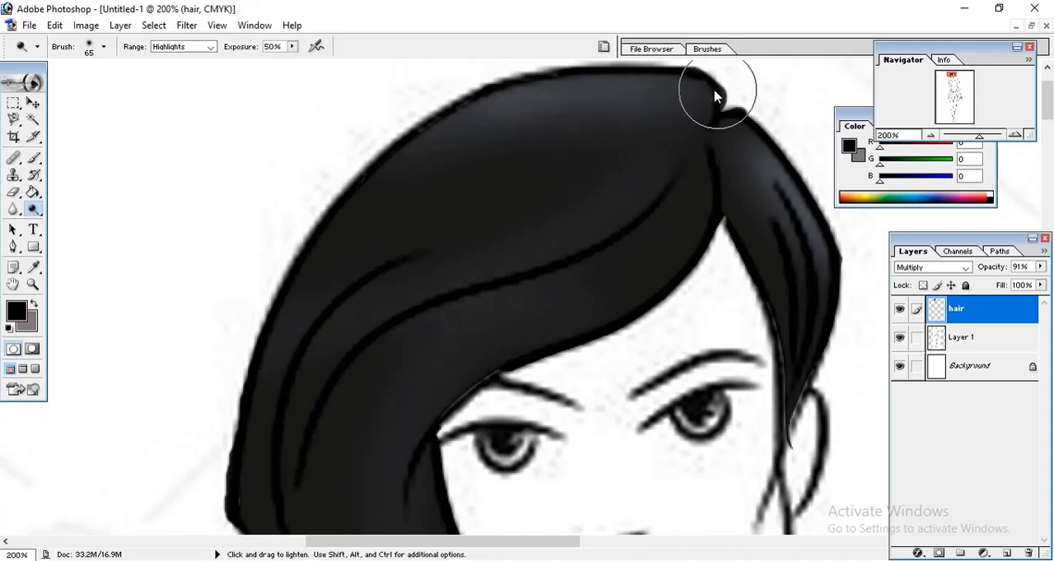
{"action": "left_click_drag", "start_coordinate": [716, 94], "coordinate": [478, 93]}
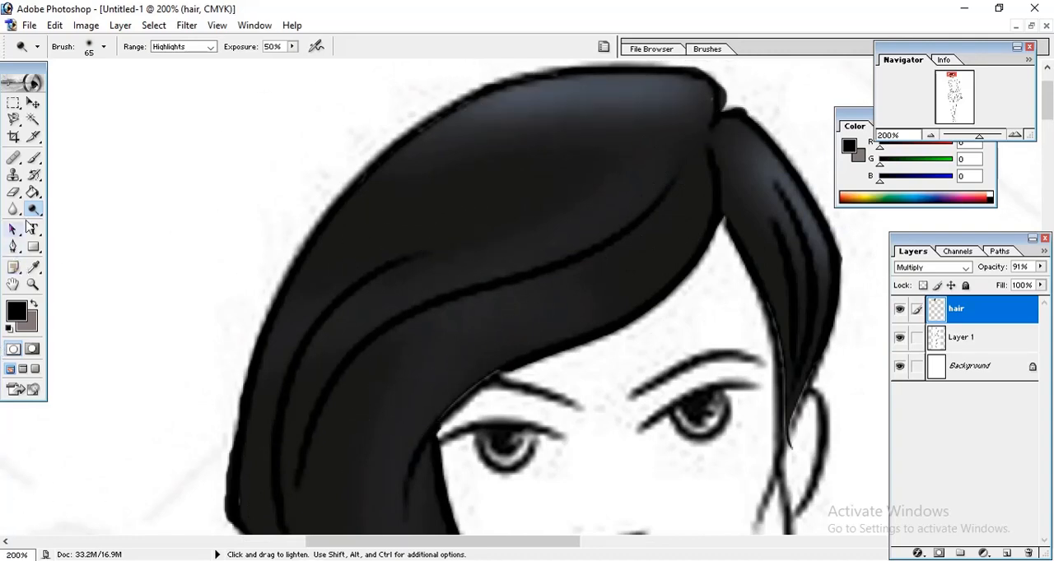
Darken the hair's inner edges along the parting, fringe and cheek using the Burn tool with a 32 px brush.
{"action": "left_click_drag", "start_coordinate": [30, 215], "coordinate": [87, 227]}
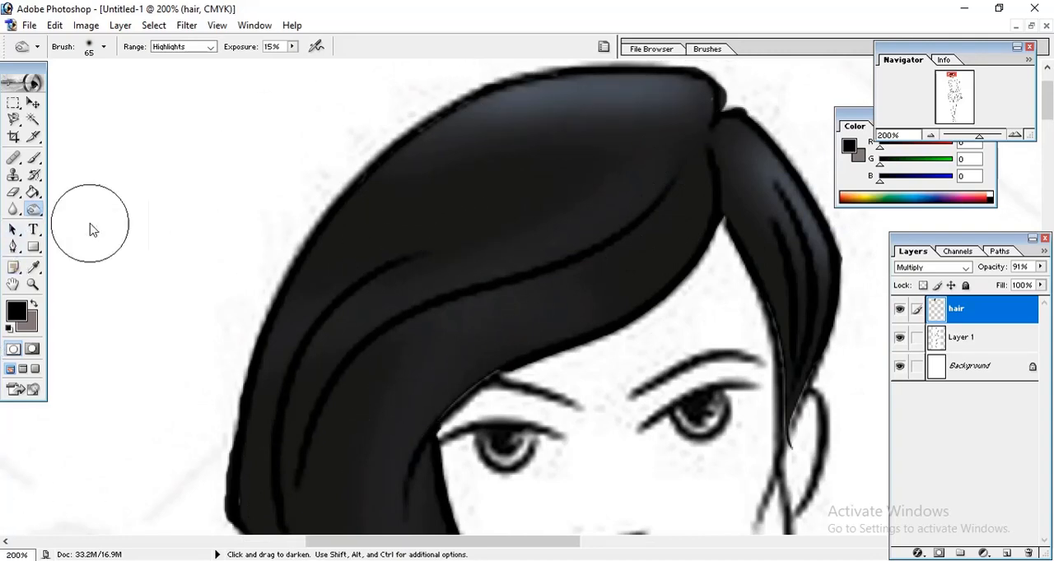
{"action": "right_click", "coordinate": [509, 212]}
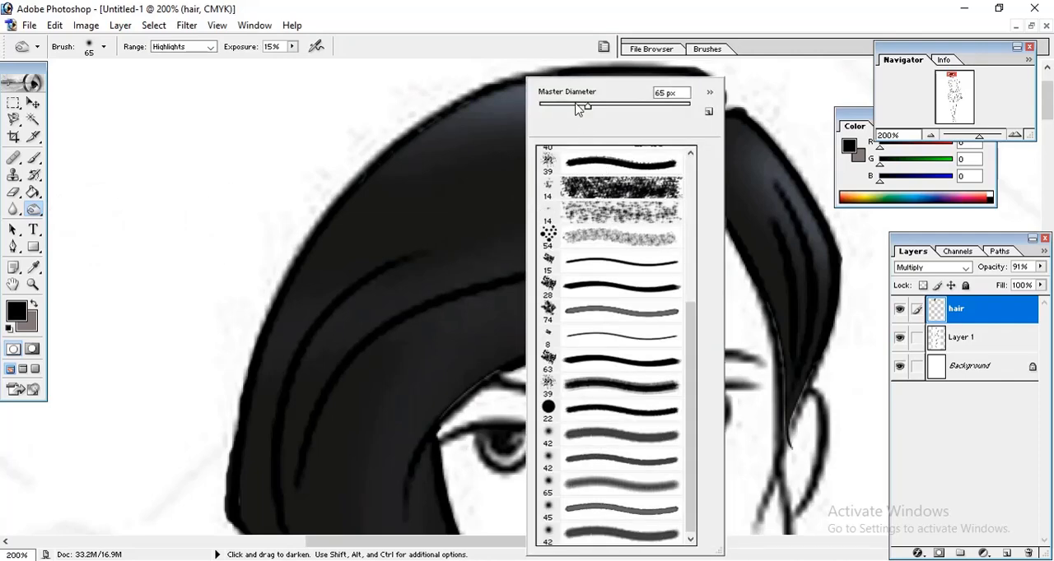
{"action": "left_click", "coordinate": [235, 153]}
{"action": "mouse_move", "coordinate": [704, 90]}
{"action": "left_mouse_down"}
{"action": "mouse_move", "coordinate": [694, 129]}
{"action": "mouse_move", "coordinate": [659, 160]}
{"action": "mouse_move", "coordinate": [647, 134]}
{"action": "mouse_move", "coordinate": [704, 137]}
{"action": "mouse_move", "coordinate": [558, 157]}
{"action": "mouse_move", "coordinate": [626, 133]}
{"action": "mouse_move", "coordinate": [598, 143]}
{"action": "left_mouse_up"}
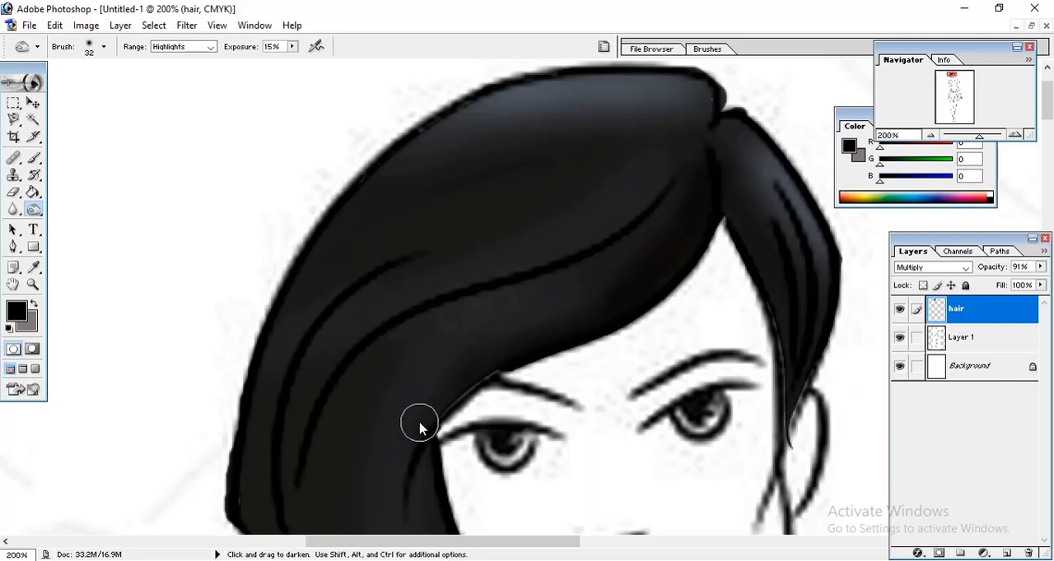
{"action": "scroll", "coordinate": [693, 200], "scroll_direction": "down", "scroll_amount": 2}
{"action": "scroll", "coordinate": [692, 200], "scroll_direction": "down", "scroll_amount": 5}
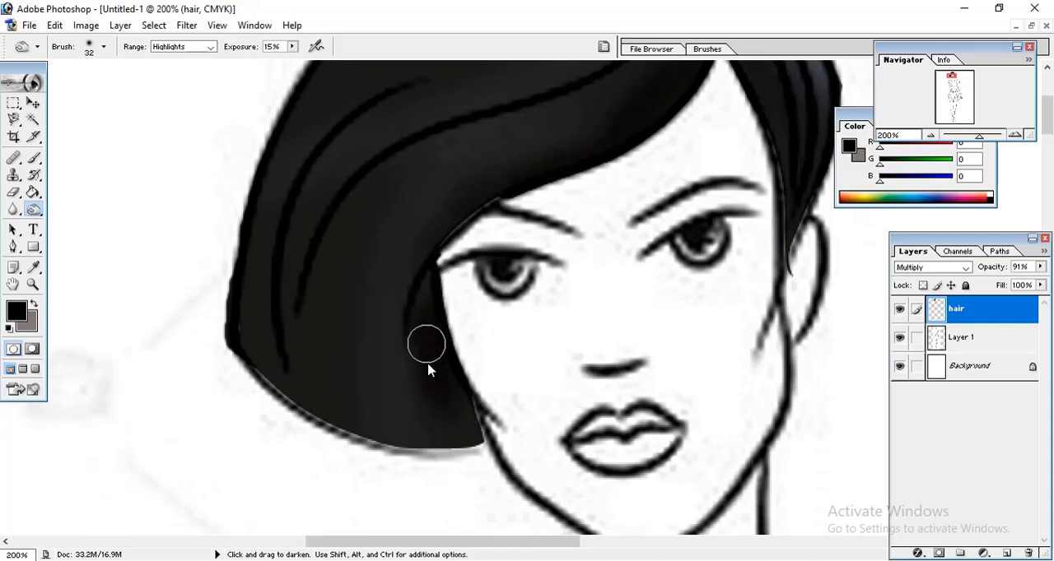
{"action": "mouse_move", "coordinate": [422, 333]}
{"action": "left_mouse_down"}
{"action": "mouse_move", "coordinate": [472, 463]}
{"action": "mouse_move", "coordinate": [446, 372]}
{"action": "mouse_move", "coordinate": [442, 304]}
{"action": "mouse_move", "coordinate": [424, 332]}
{"action": "left_mouse_up"}
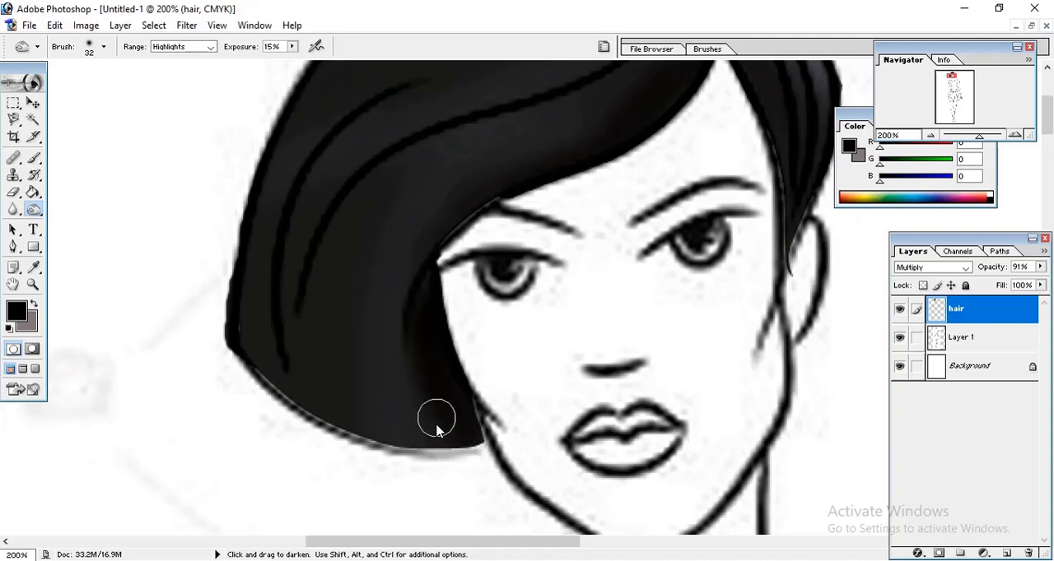
{"action": "key", "text": "ctrl+minus"}
{"action": "key", "text": "ctrl+minus"}
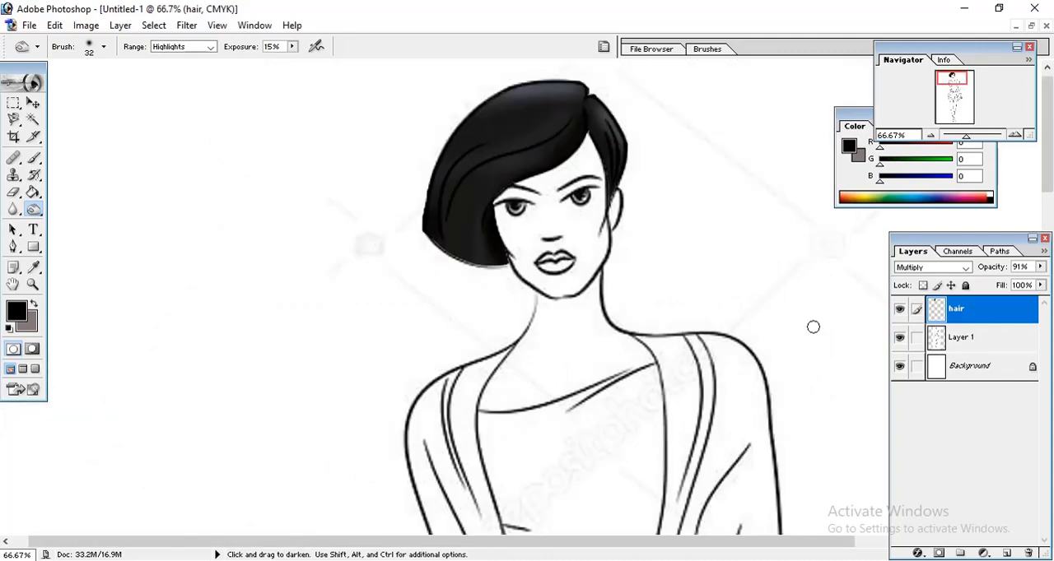